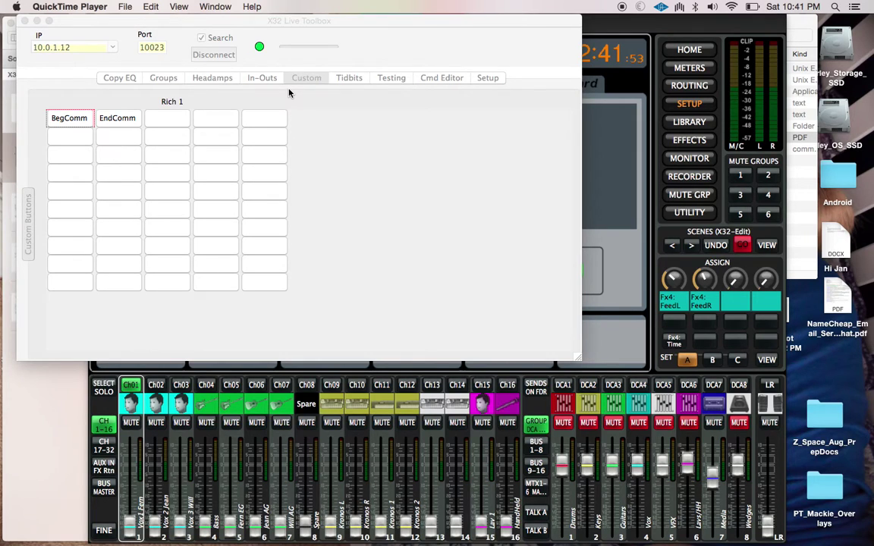
# Bring the X32 Live Toolbox window to the front, showing the Rich 1 custom buttons
pyautogui.click(403, 198)
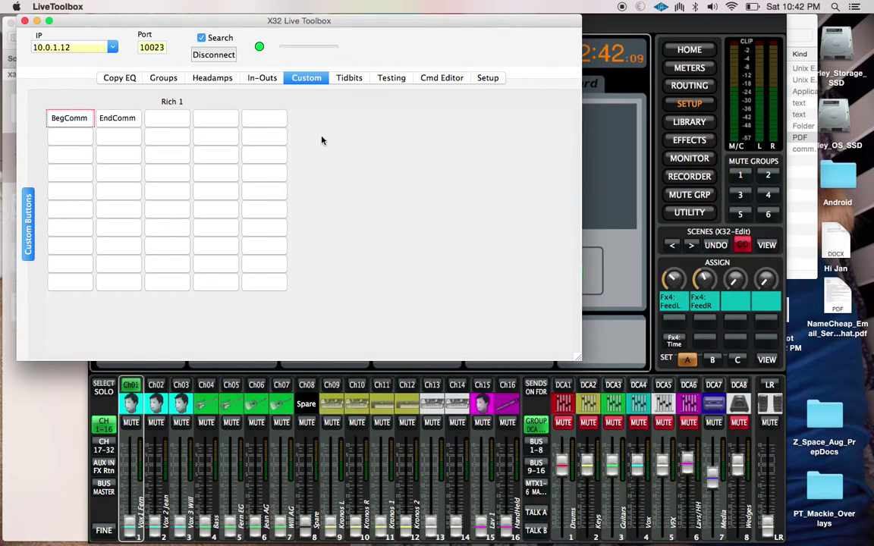
# Load the Jean Focus 1 tidbit's script, xFade ch 1-3 -5 ch 2 0 2, from the Tidbits list
pyautogui.click(349, 78)
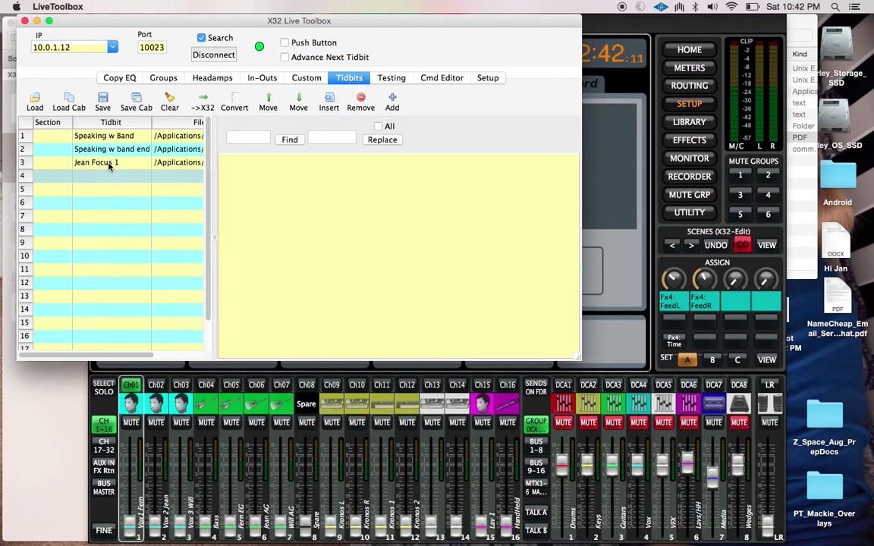
pyautogui.click(97, 136)
pyautogui.doubleClick(97, 136)
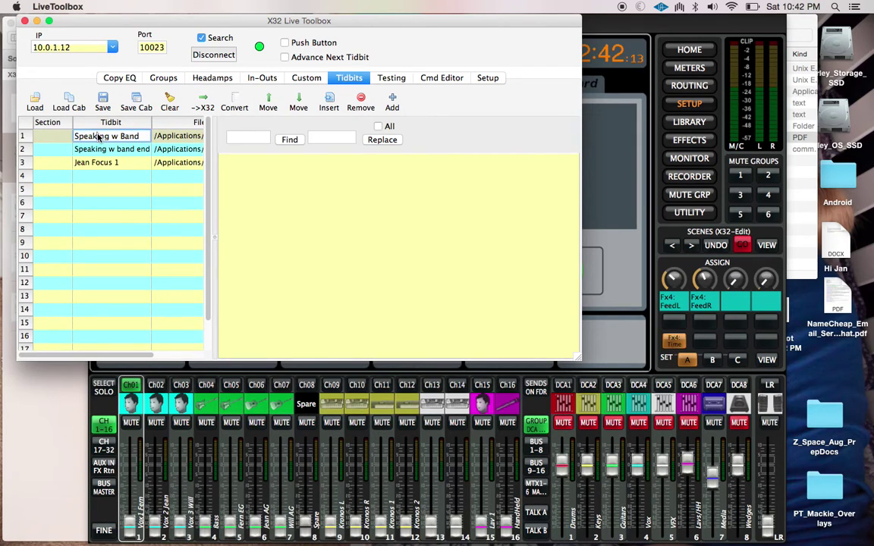
pyautogui.click(61, 167)
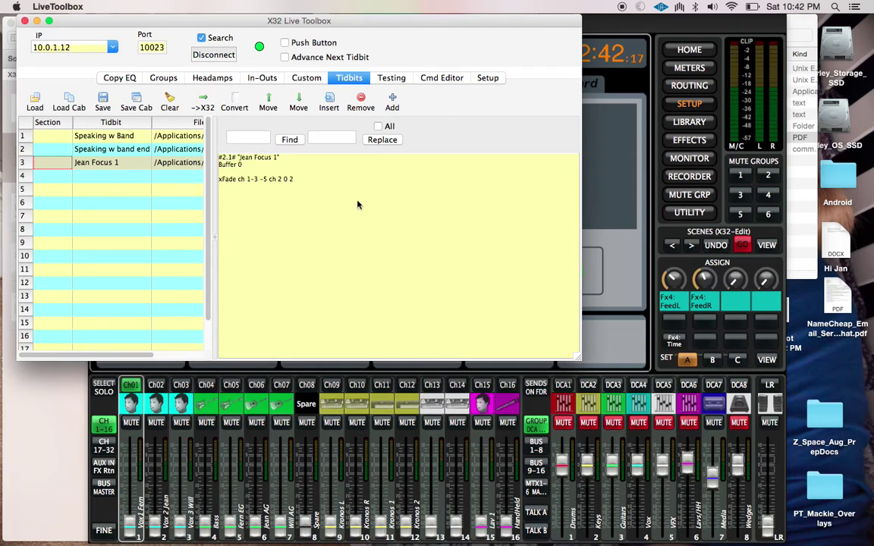
pyautogui.click(237, 189)
# Send Jean Focus 1 to the X32 and acknowledge the 'Tidbit was sent' confirmation
pyautogui.click(207, 101)
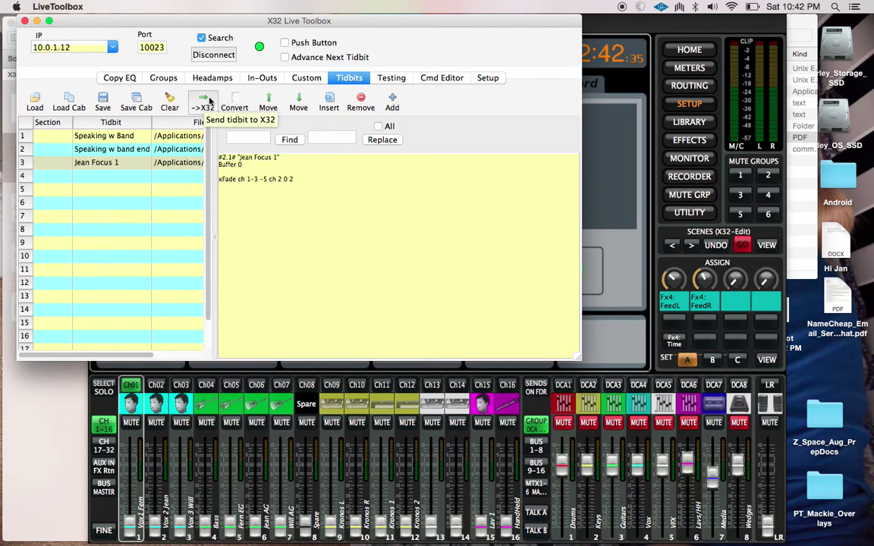
pyautogui.click(208, 101)
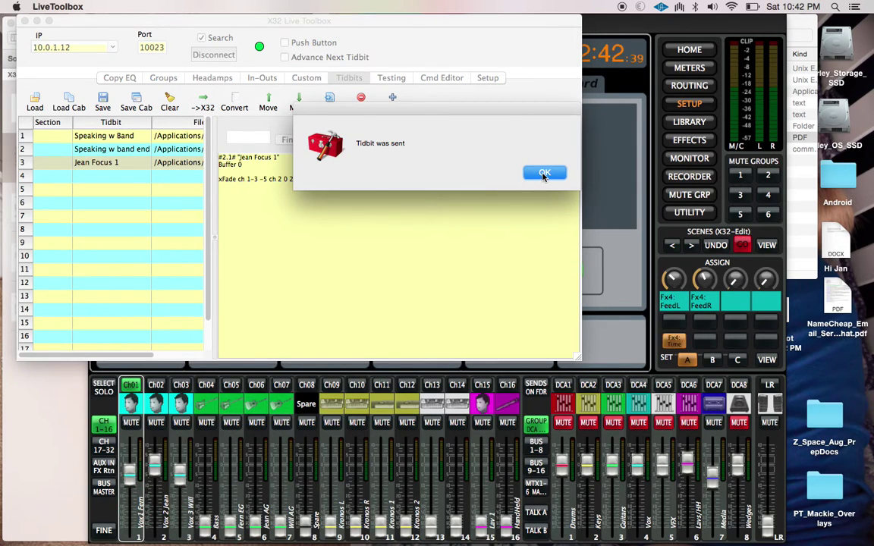
pyautogui.click(543, 174)
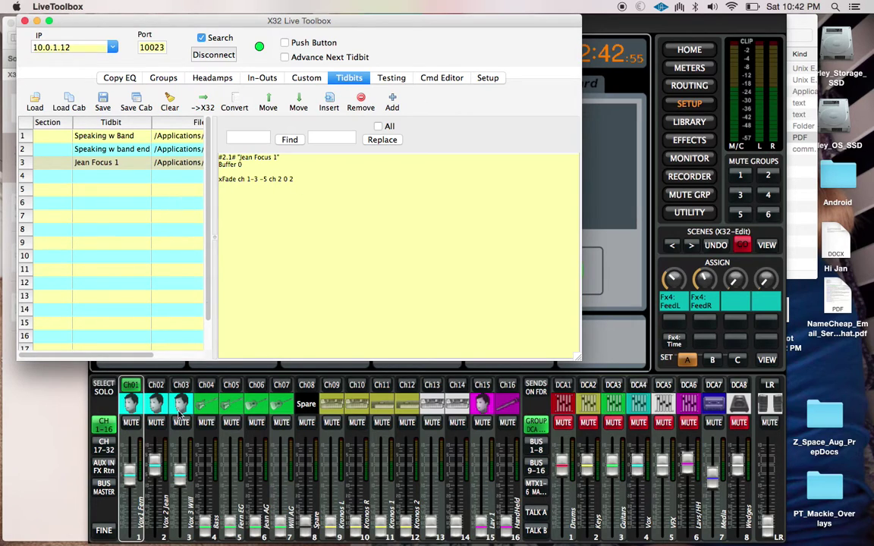
# Pull the Ch01–Ch03 faders in X32-Edit down to the bottom
pyautogui.moveTo(135, 475); pyautogui.dragTo(136, 524)
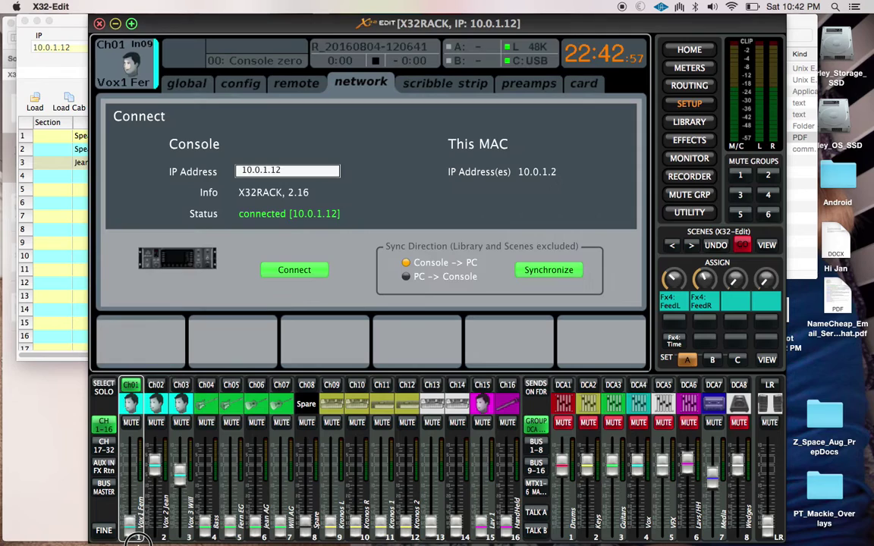
pyautogui.moveTo(156, 460); pyautogui.dragTo(161, 537)
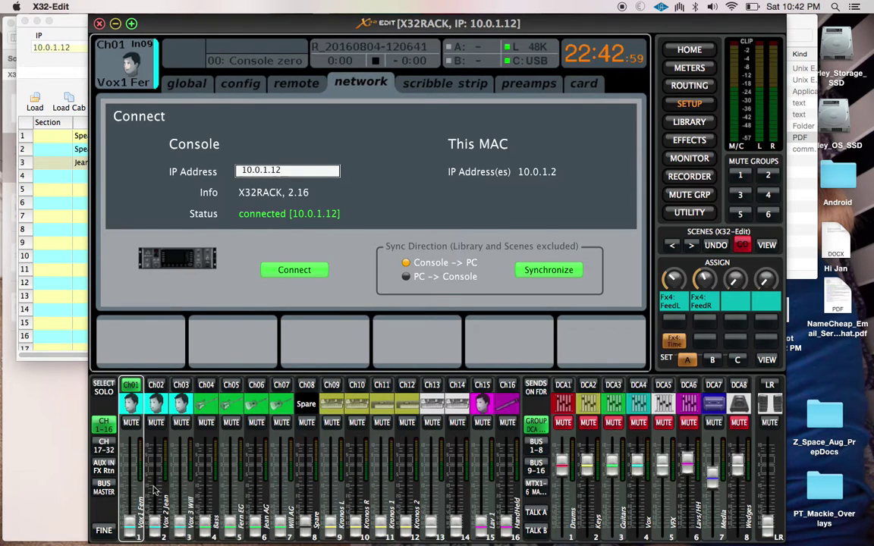
pyautogui.click(62, 256)
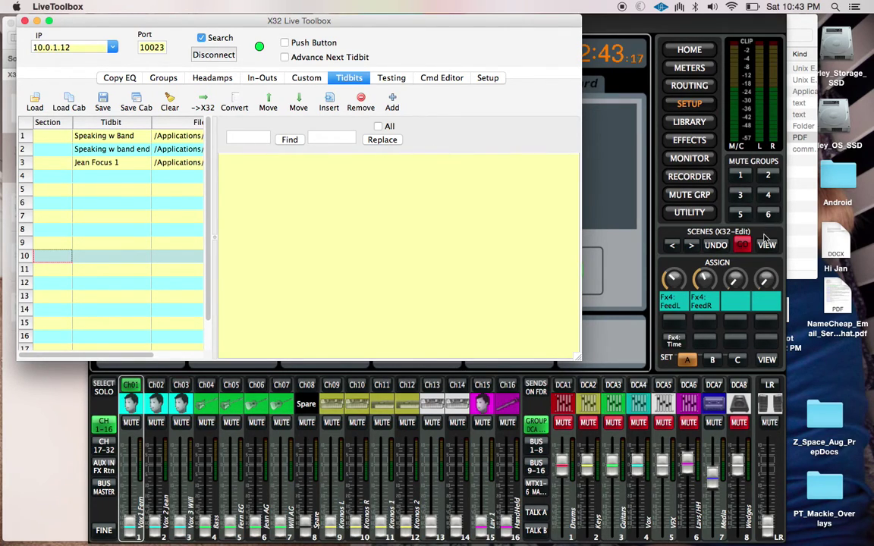
# Look through the mixer's scene list and snippets page, returning to Live Toolbox
pyautogui.click(767, 246)
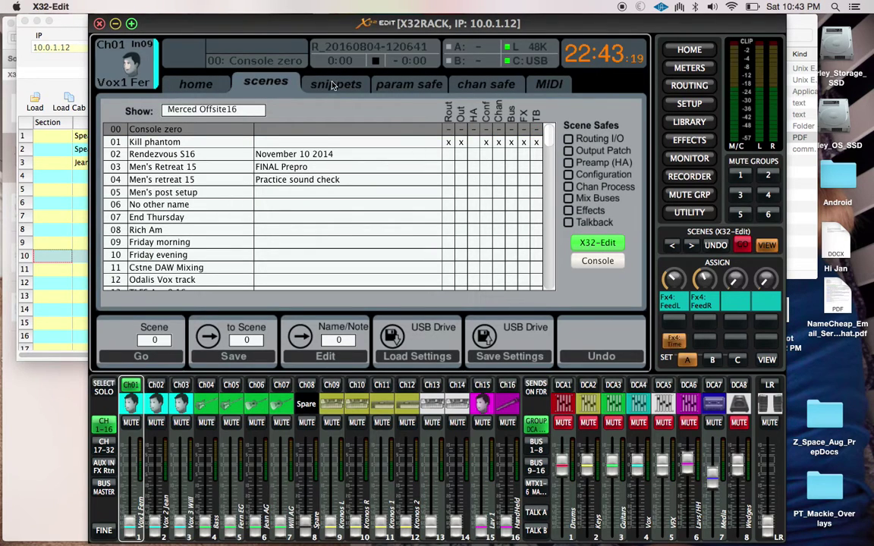
pyautogui.click(331, 85)
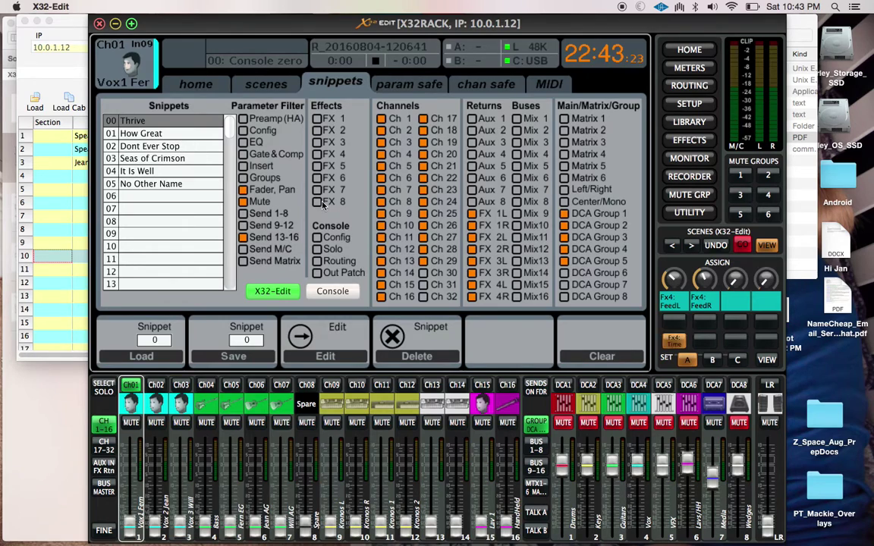
pyautogui.click(76, 124)
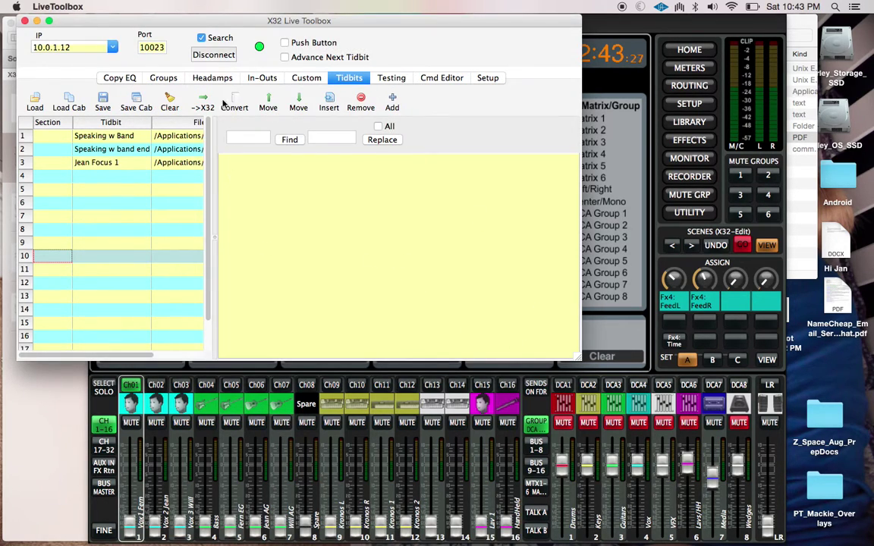
# Display Speaking w Band's script: Fade dca 5 9 -99 and Fade dca 1-3 3 -5
pyautogui.click(126, 152)
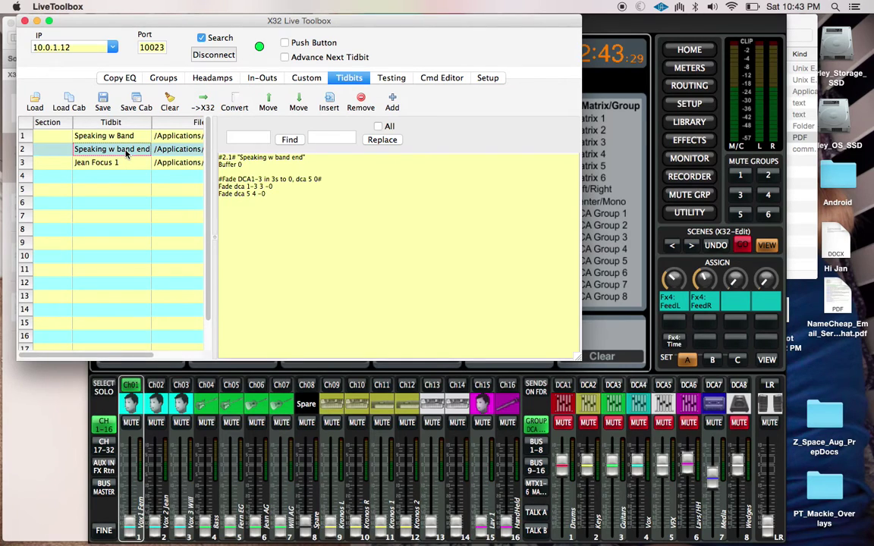
pyautogui.click(103, 137)
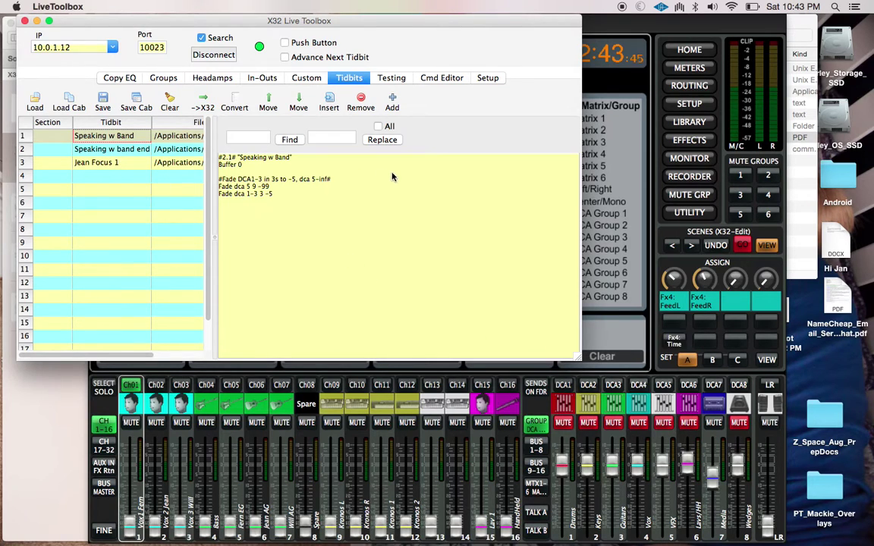
pyautogui.moveTo(205, 26); pyautogui.dragTo(247, 28)
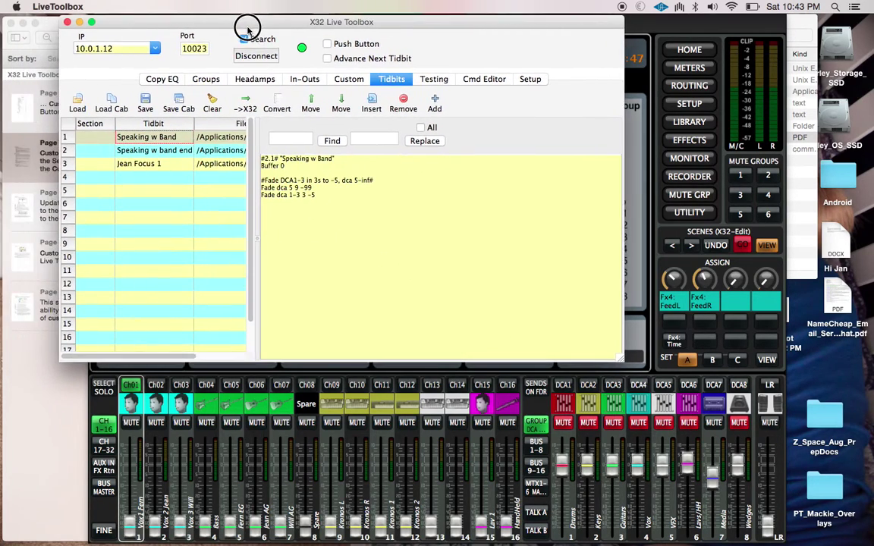
# Send the Speaking w Band tidbit to the X32 and confirm it was sent
pyautogui.click(159, 151)
pyautogui.click(153, 140)
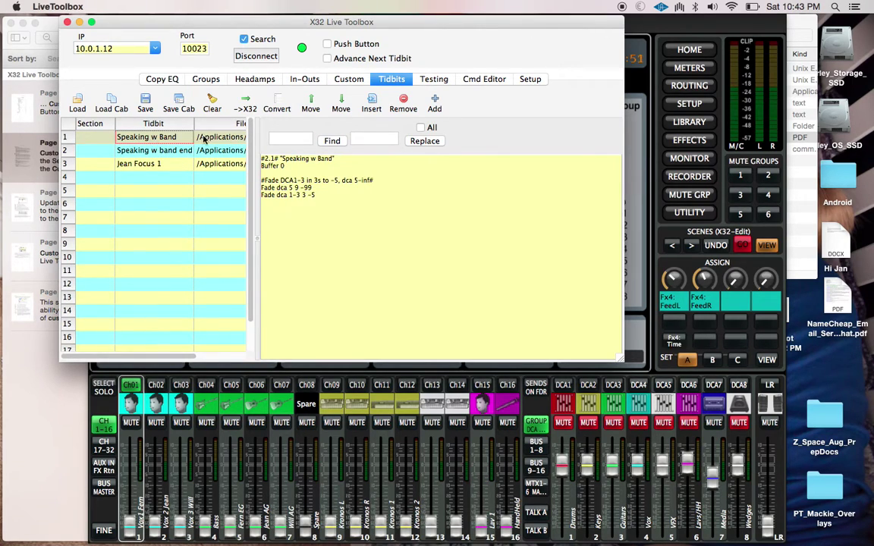
pyautogui.click(247, 100)
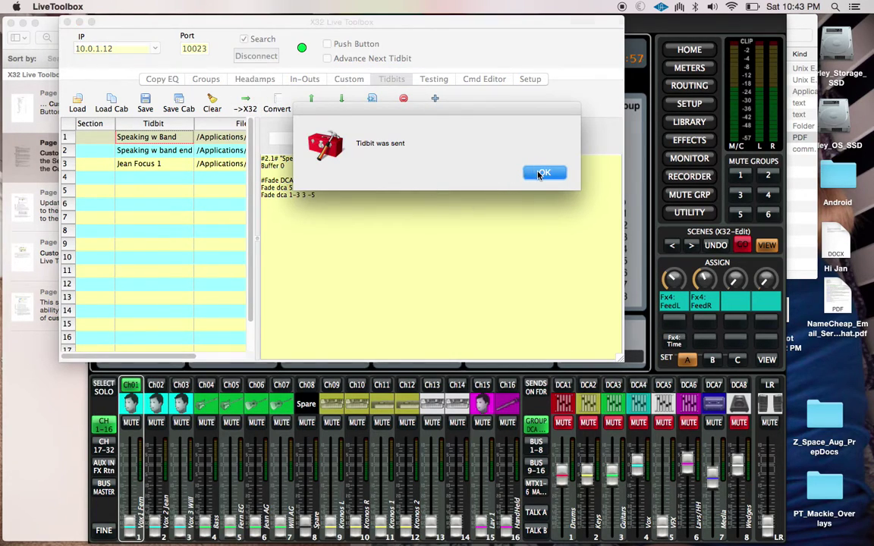
pyautogui.click(537, 171)
# Send the Speaking w band end tidbit to the X32 and confirm it was sent
pyautogui.click(133, 152)
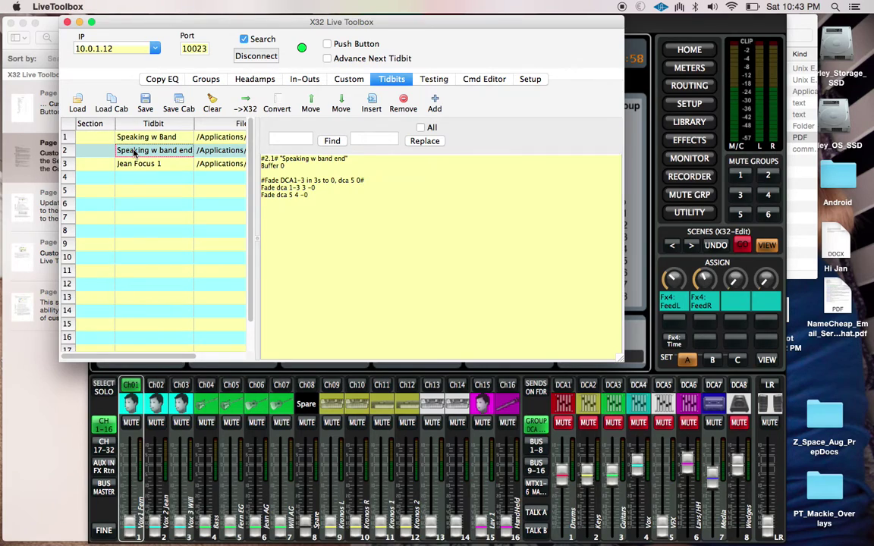
pyautogui.click(250, 109)
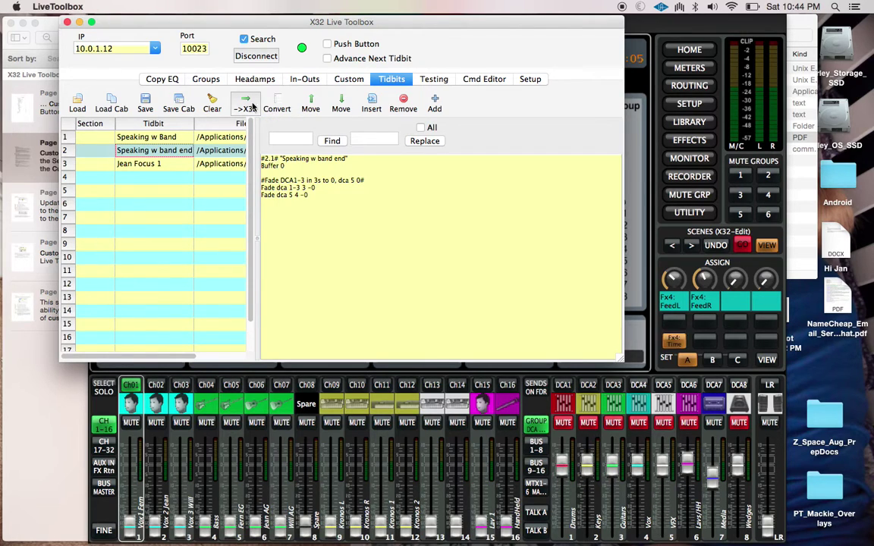
pyautogui.click(544, 174)
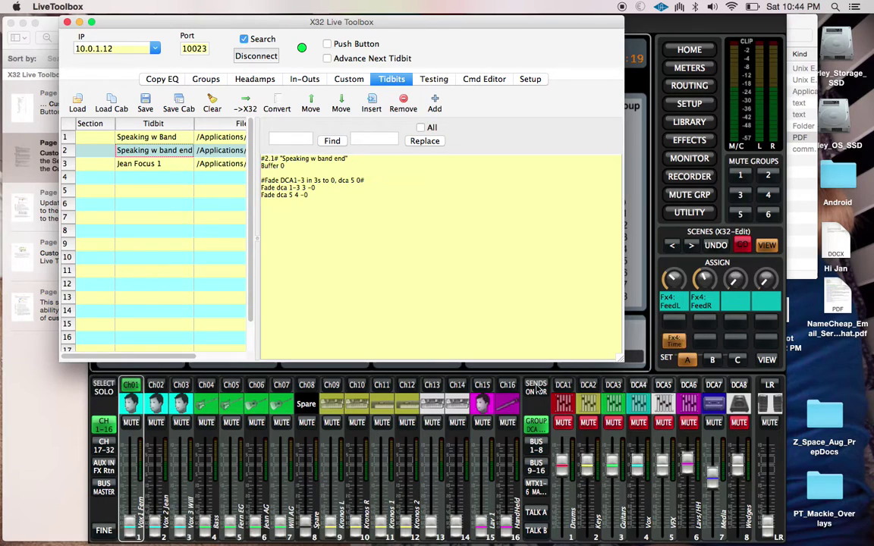
# Check in Setup that BegComm and EndComm run tidbits 1 and 2, then show the Rich 1 grid
pyautogui.click(532, 80)
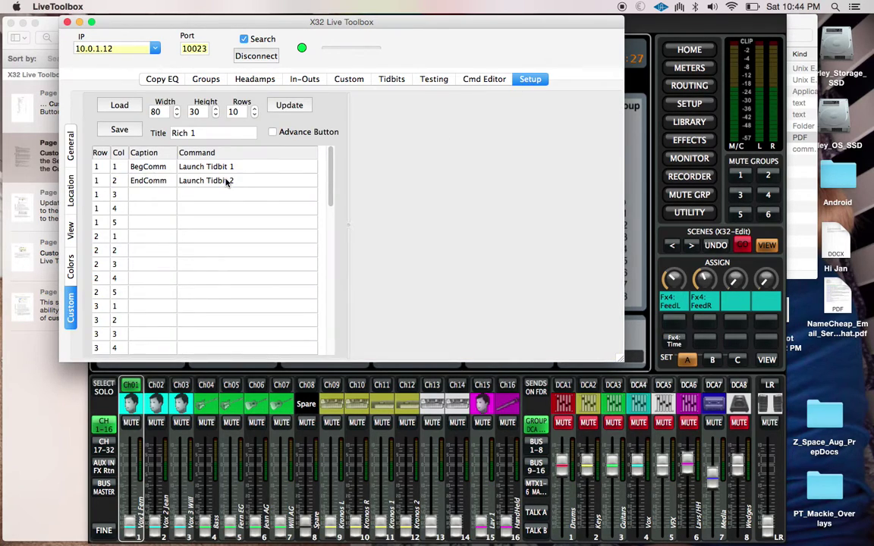
pyautogui.click(340, 77)
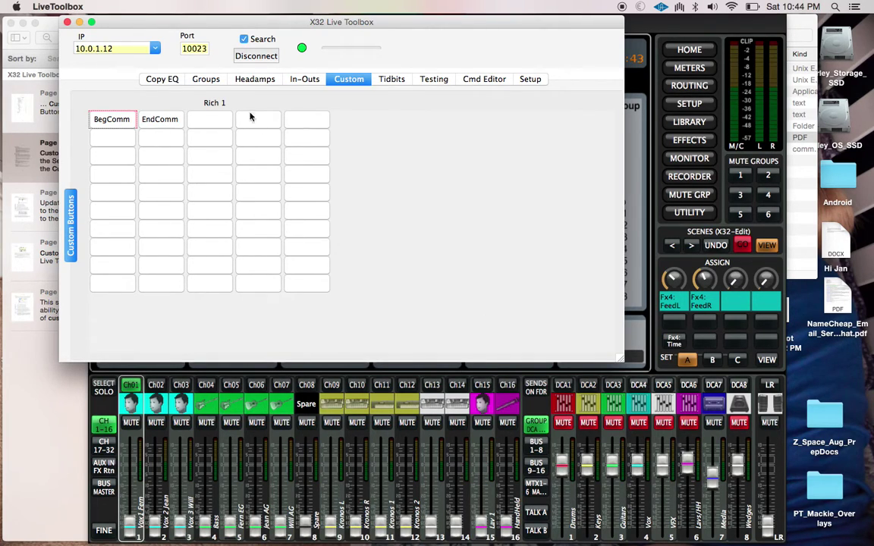
pyautogui.click(162, 81)
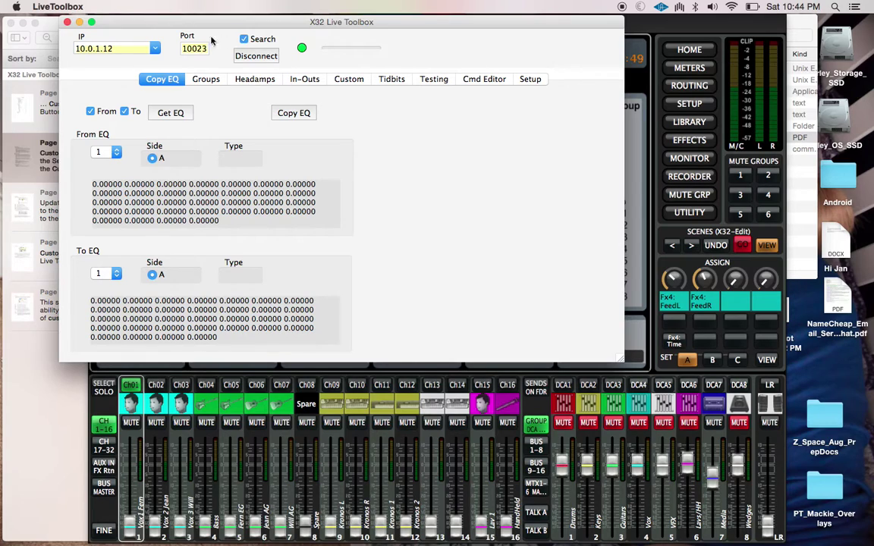
pyautogui.click(255, 79)
pyautogui.click(214, 78)
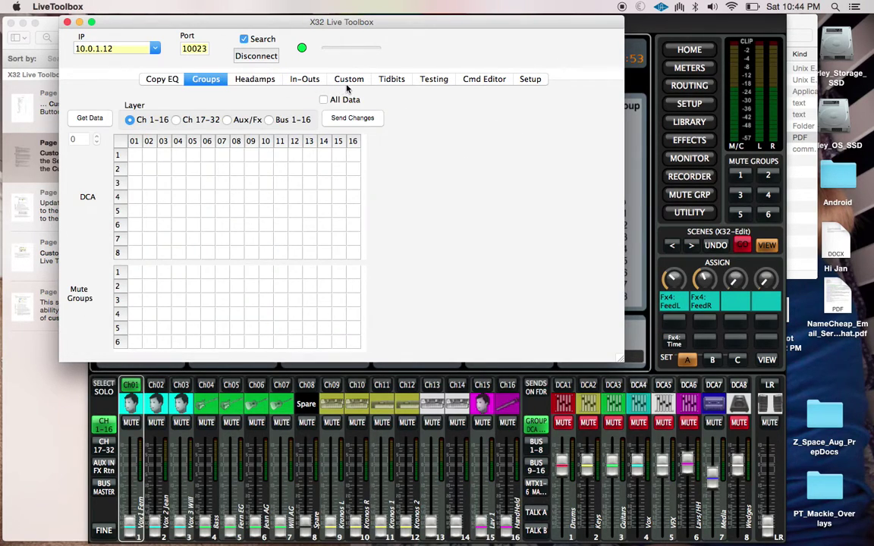
pyautogui.click(348, 80)
pyautogui.click(387, 81)
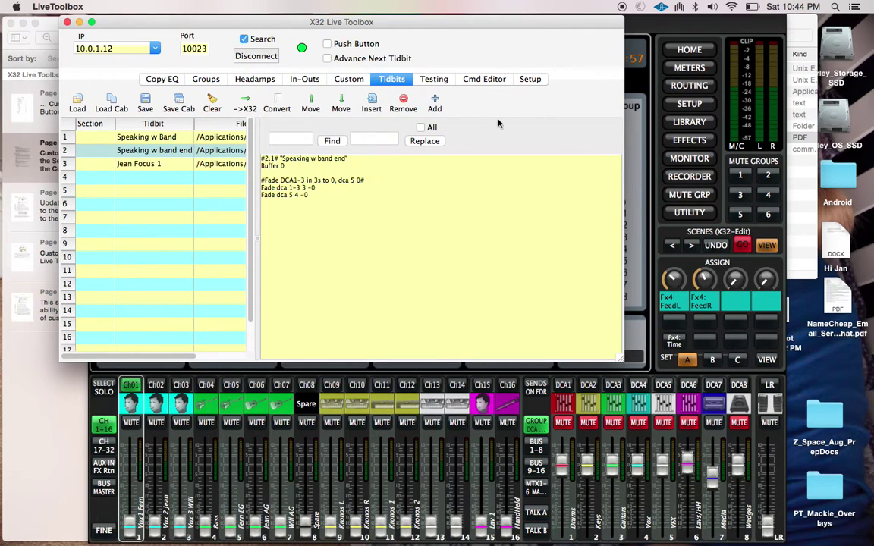
pyautogui.click(483, 80)
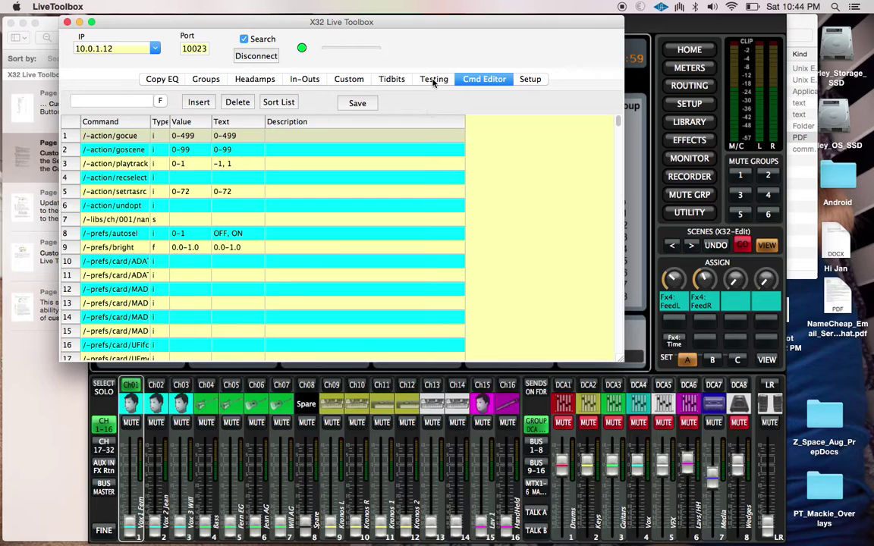
pyautogui.click(360, 82)
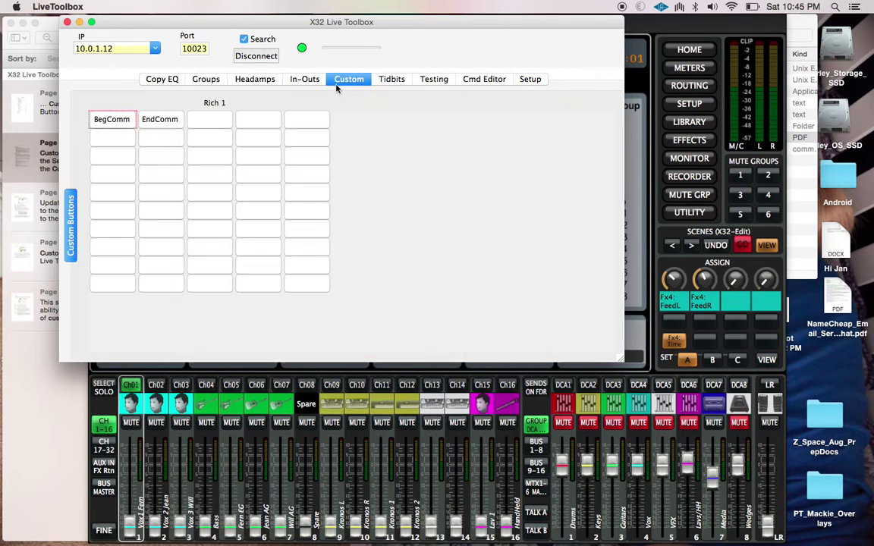